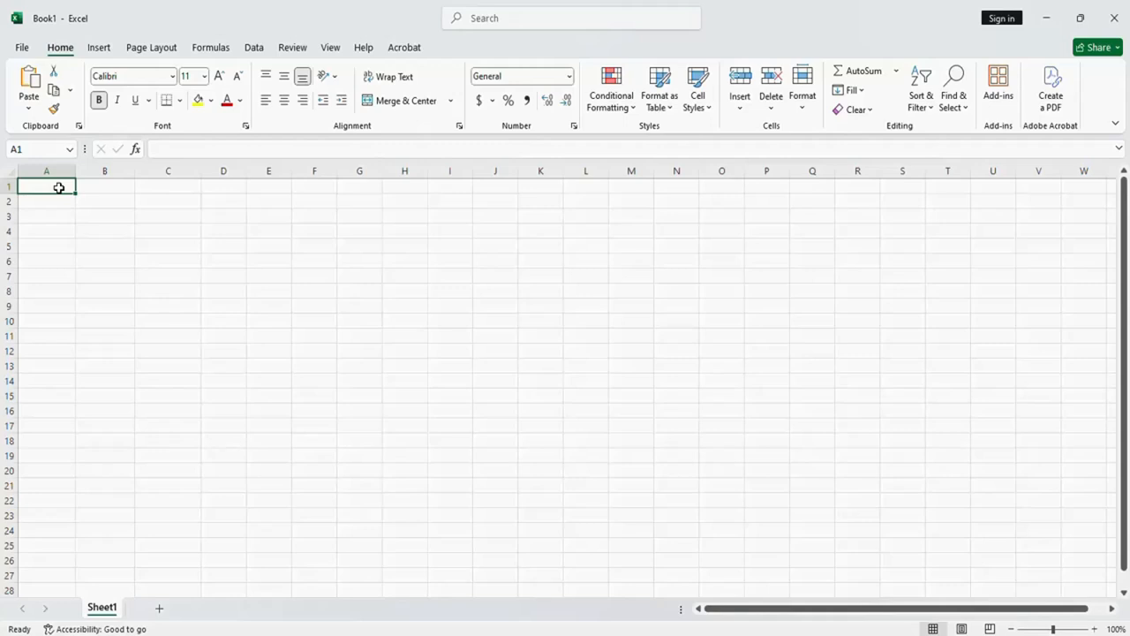
# - Enter the headers Amount, 10%, 25% and 50% in cells A1 through D1
pyautogui.write('A')
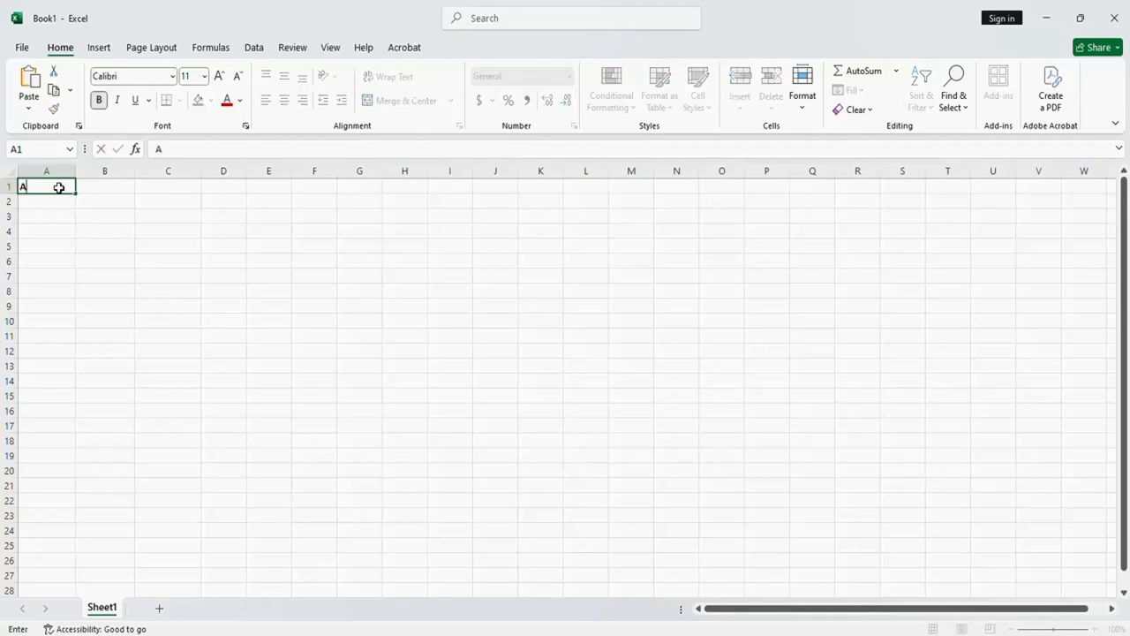
pyautogui.write('mount')
pyautogui.click(94, 187)
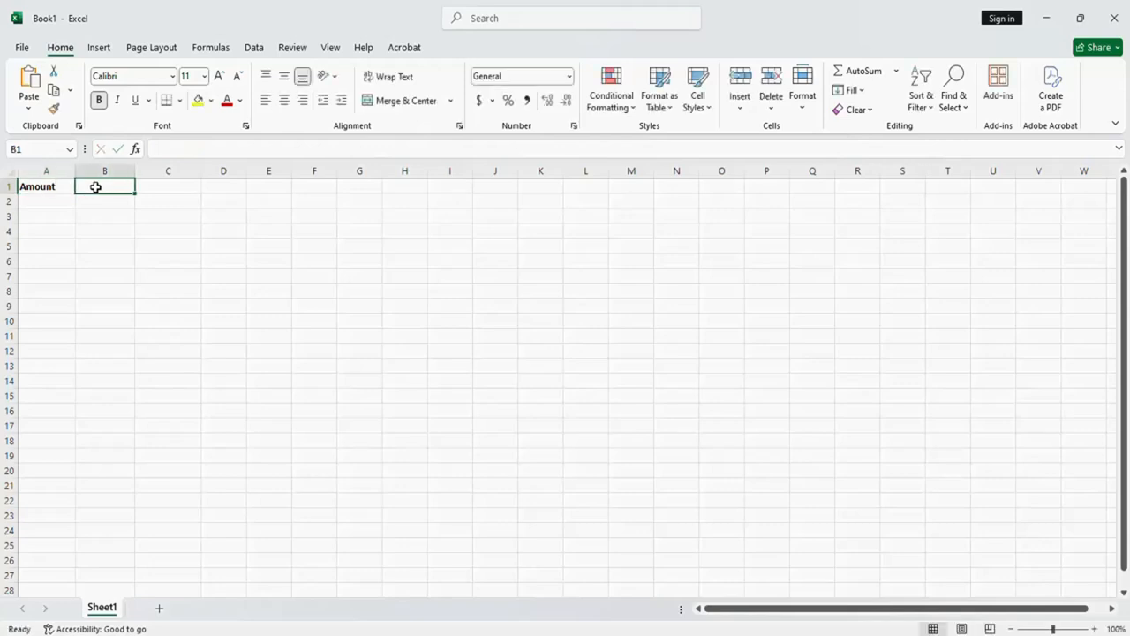
pyautogui.write('10')
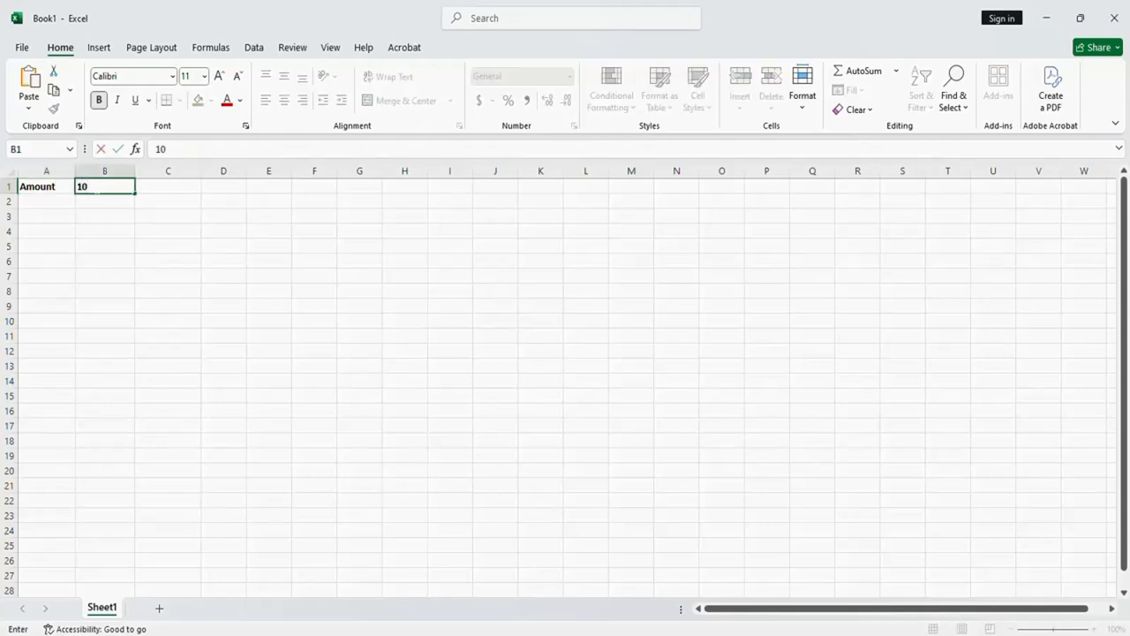
pyautogui.write('%')
pyautogui.click(159, 187)
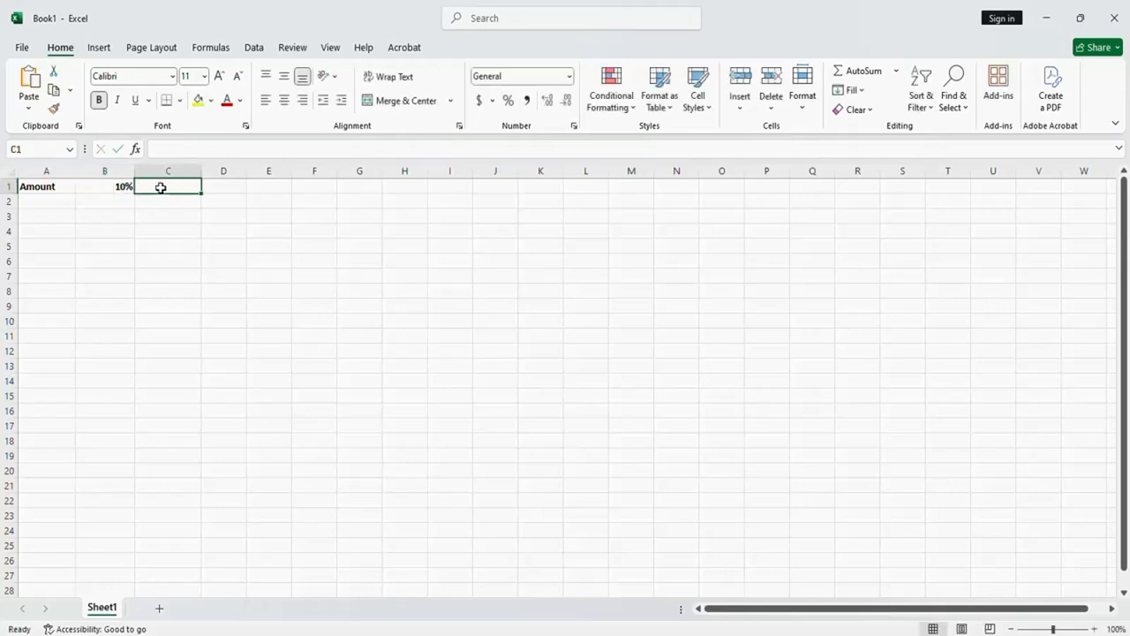
pyautogui.write('25')
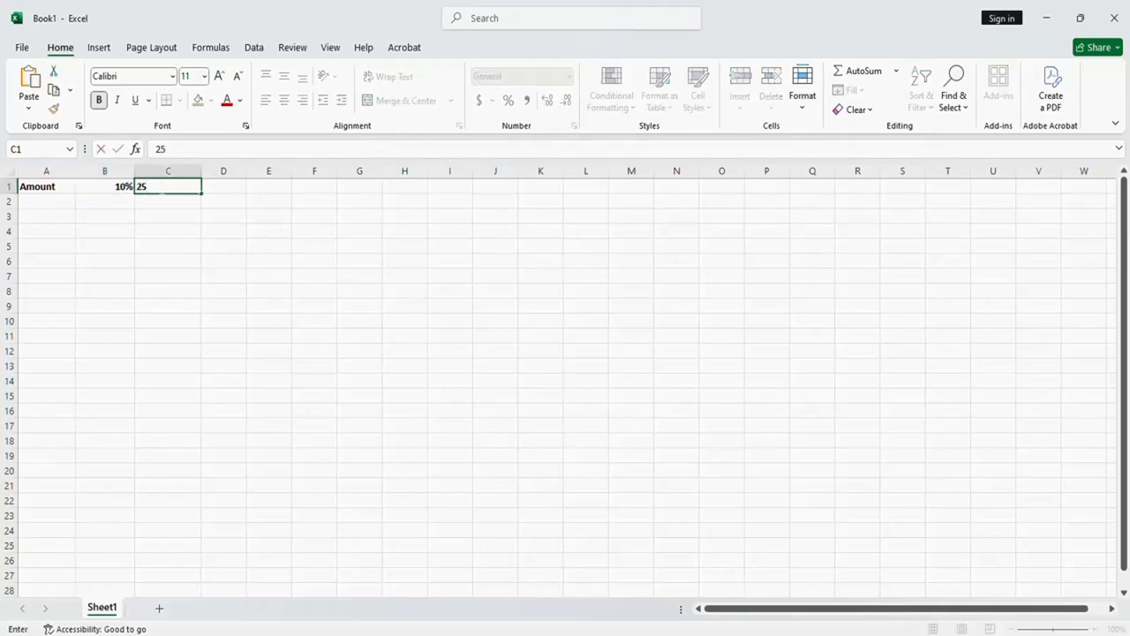
pyautogui.write('%')
pyautogui.click(215, 187)
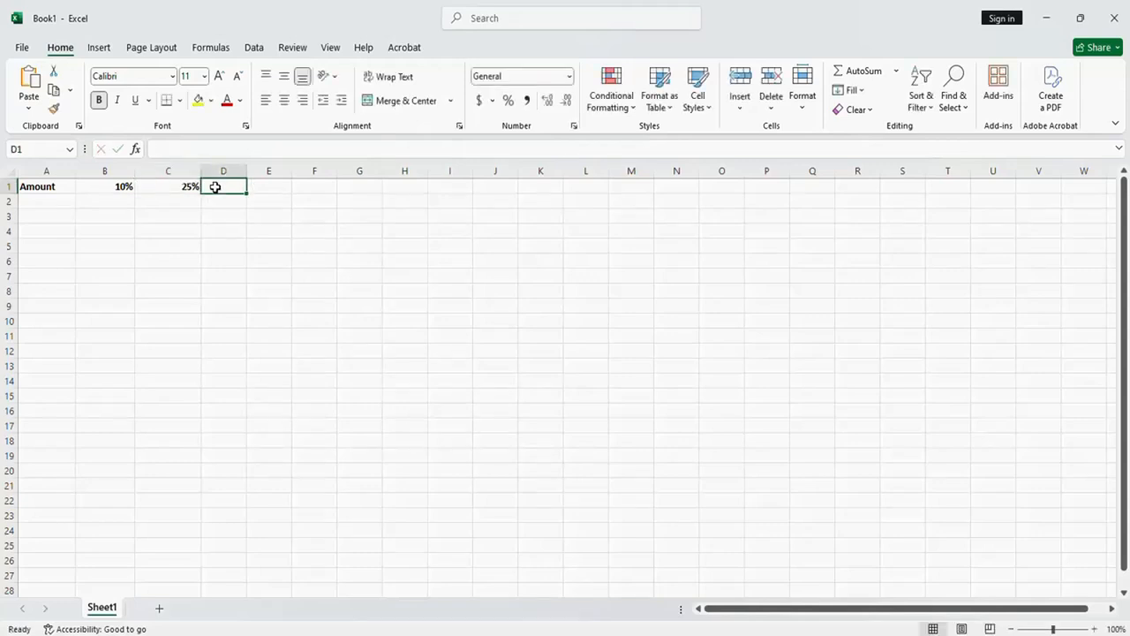
pyautogui.write('50')
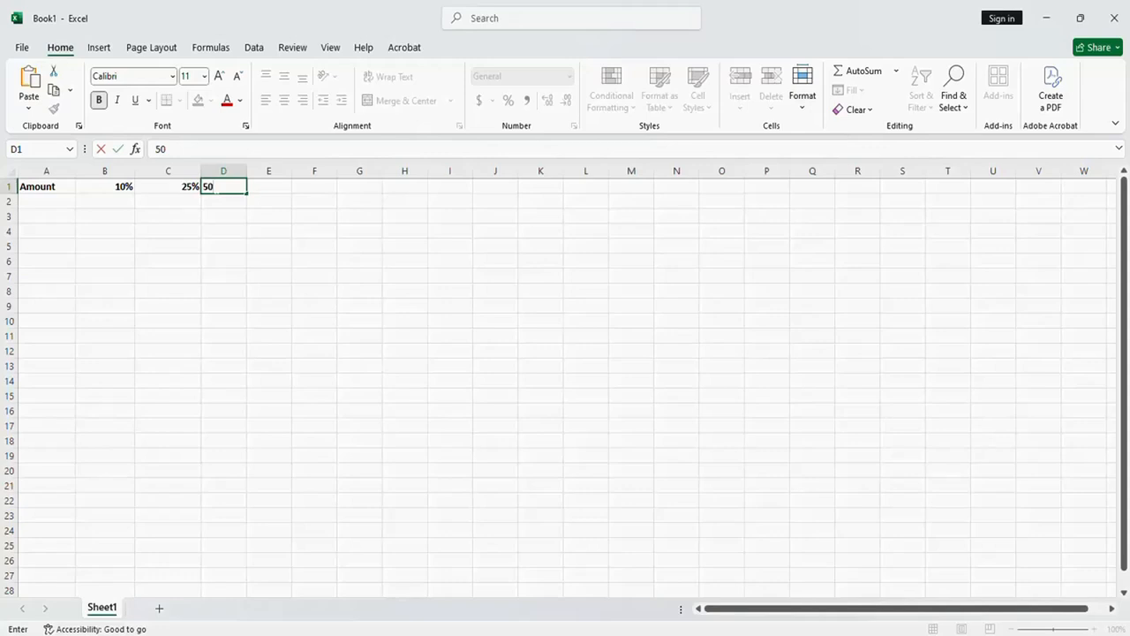
pyautogui.write('%')
# - Enter the amounts 50, 500, 7000, 800 and 60 in cells A2 through A6
pyautogui.click(46, 200)
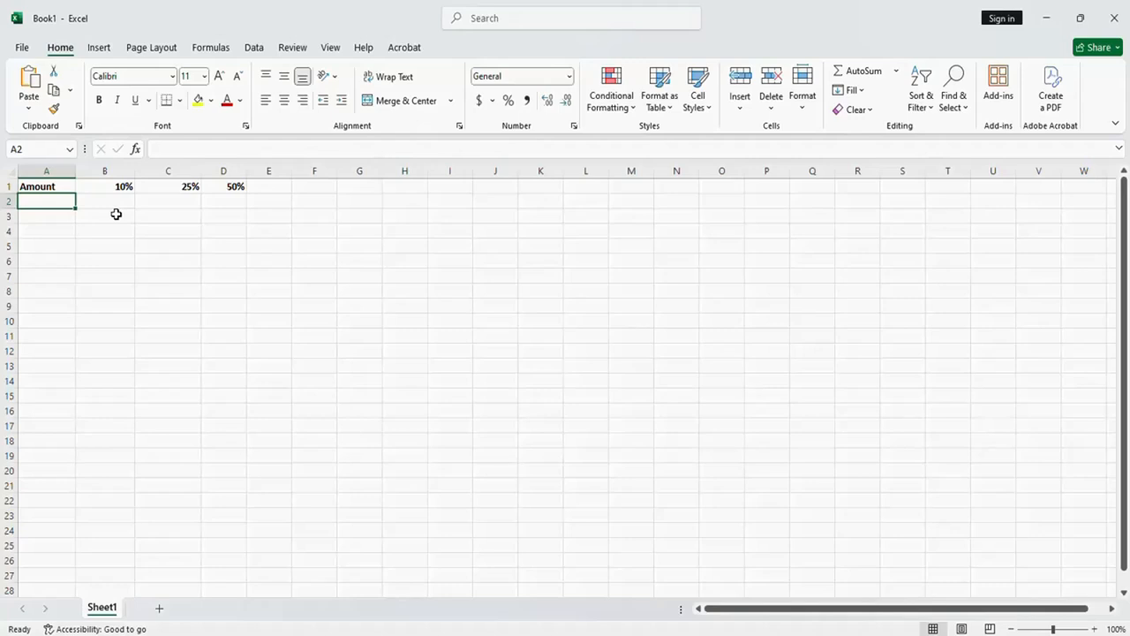
pyautogui.write('50')
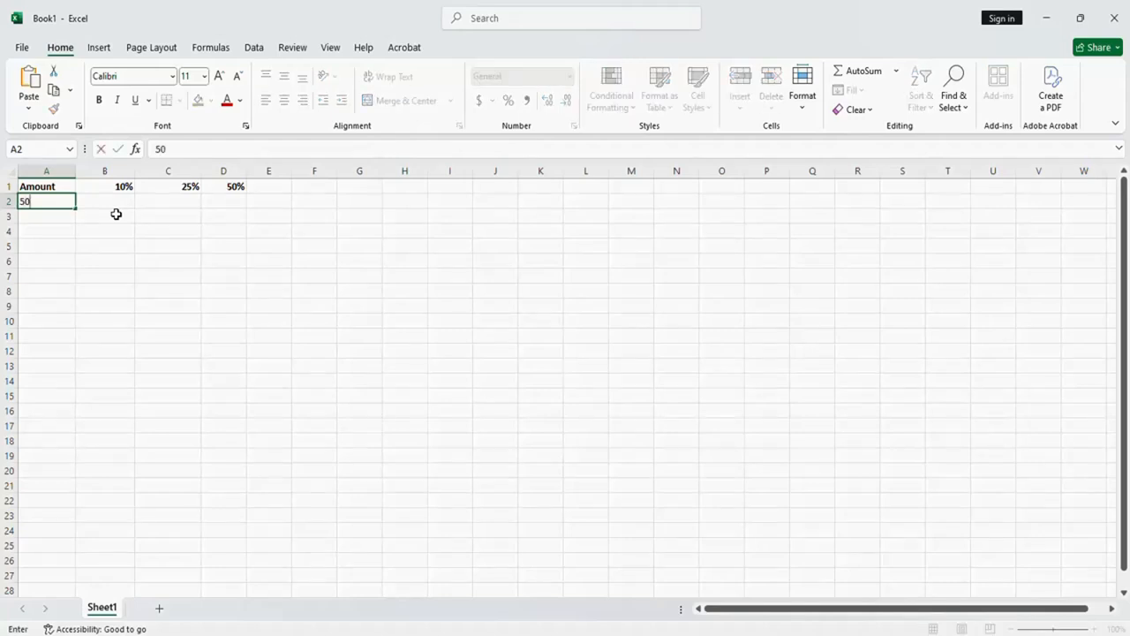
pyautogui.press('Return')
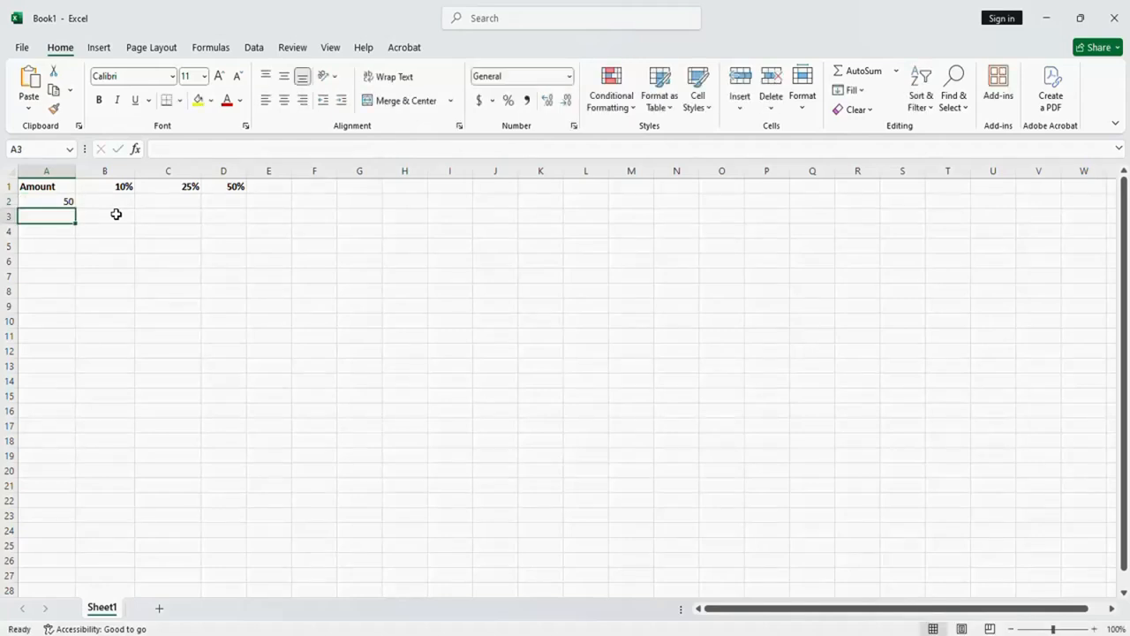
pyautogui.write('500')
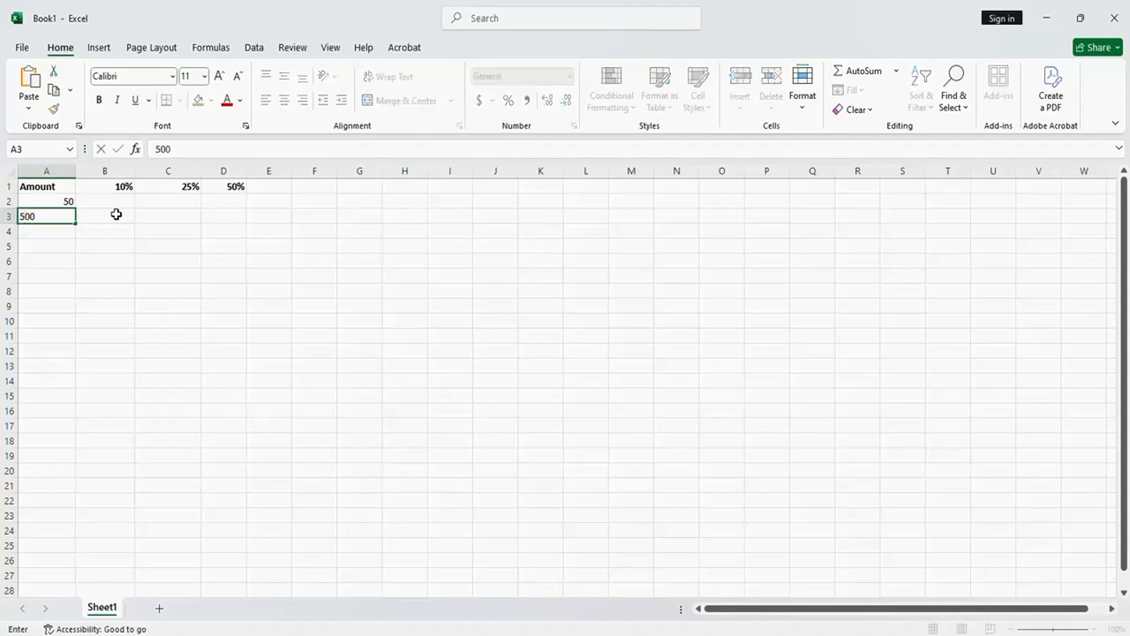
pyautogui.press('Return')
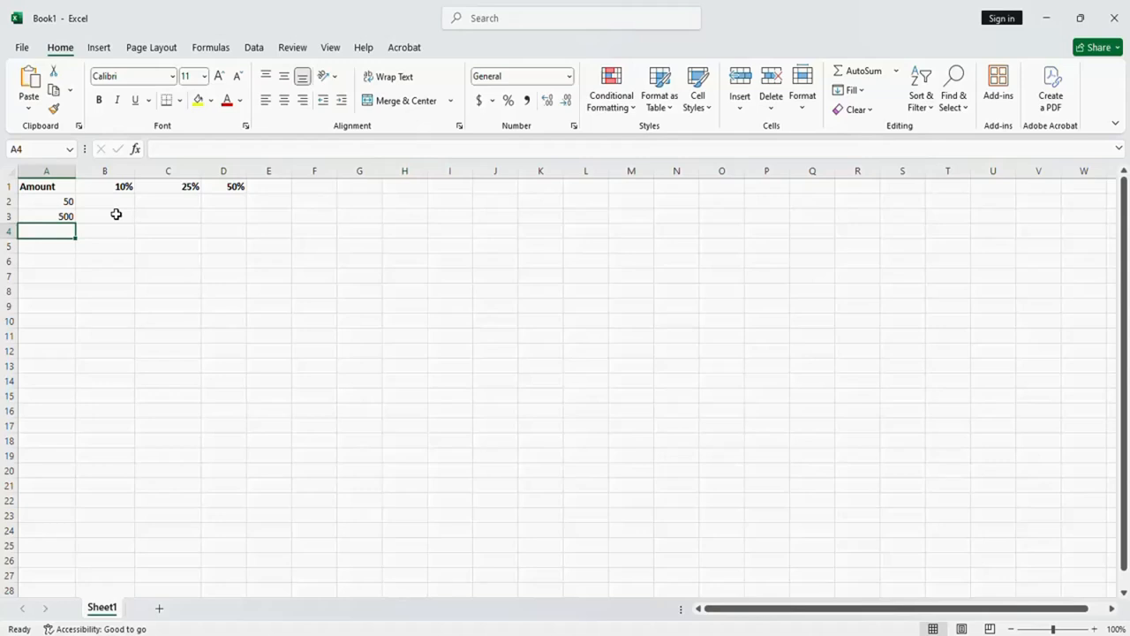
pyautogui.write('7000')
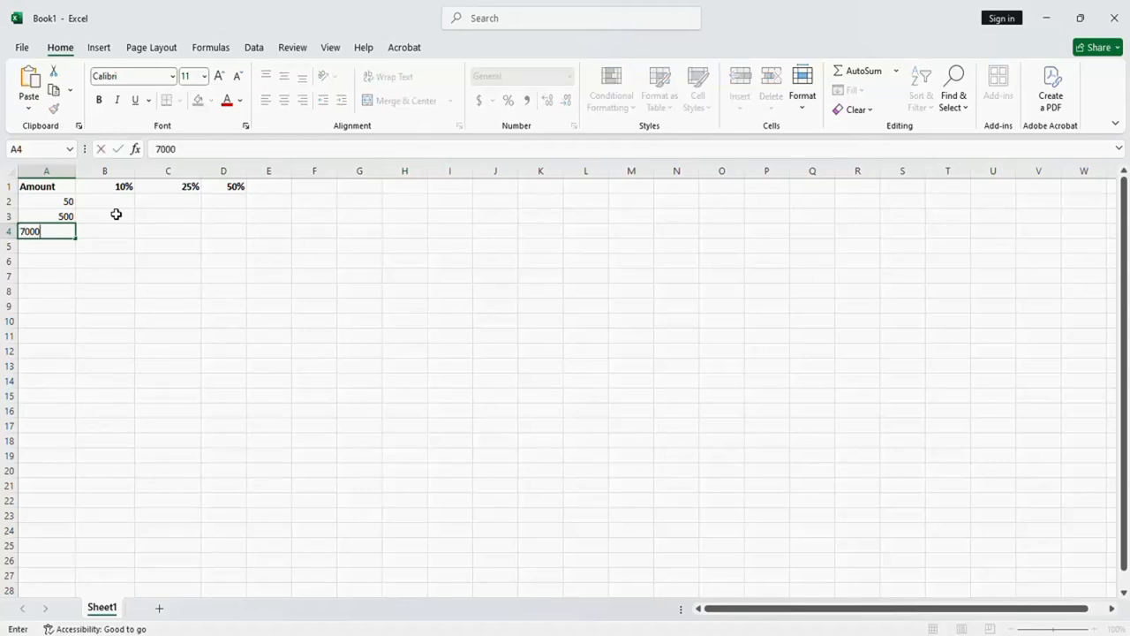
pyautogui.press('Return')
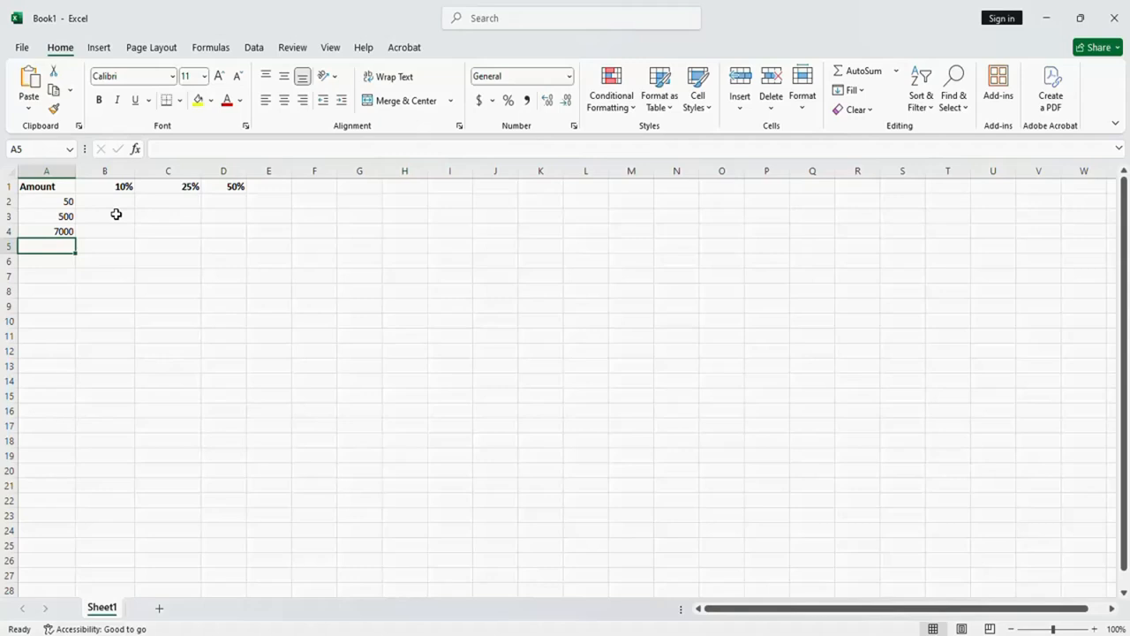
pyautogui.write('800')
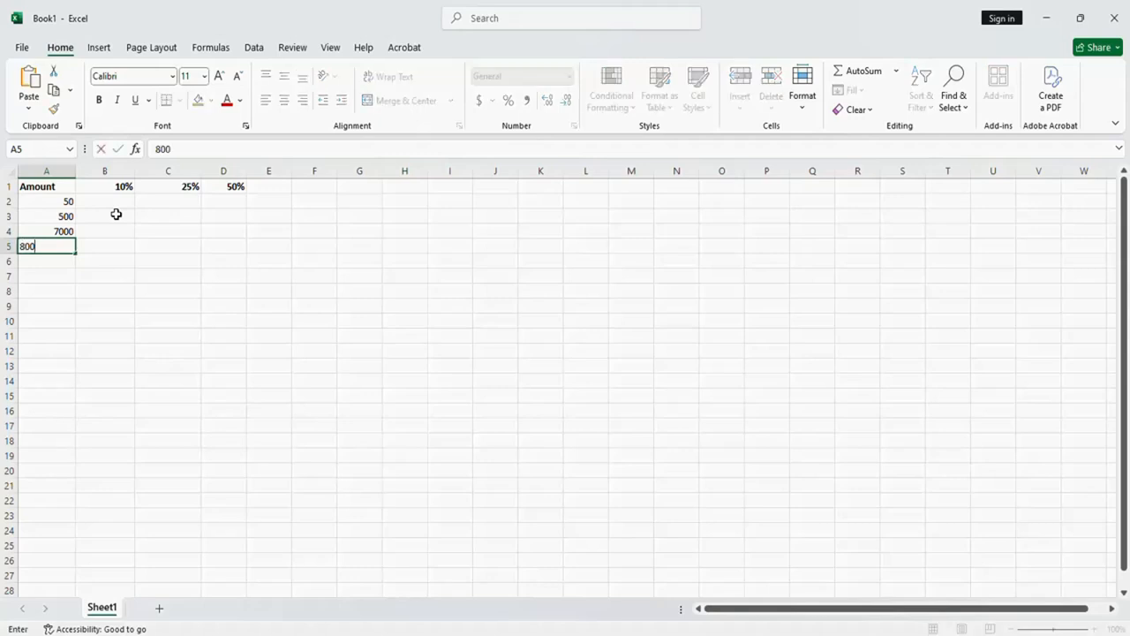
pyautogui.press('Return')
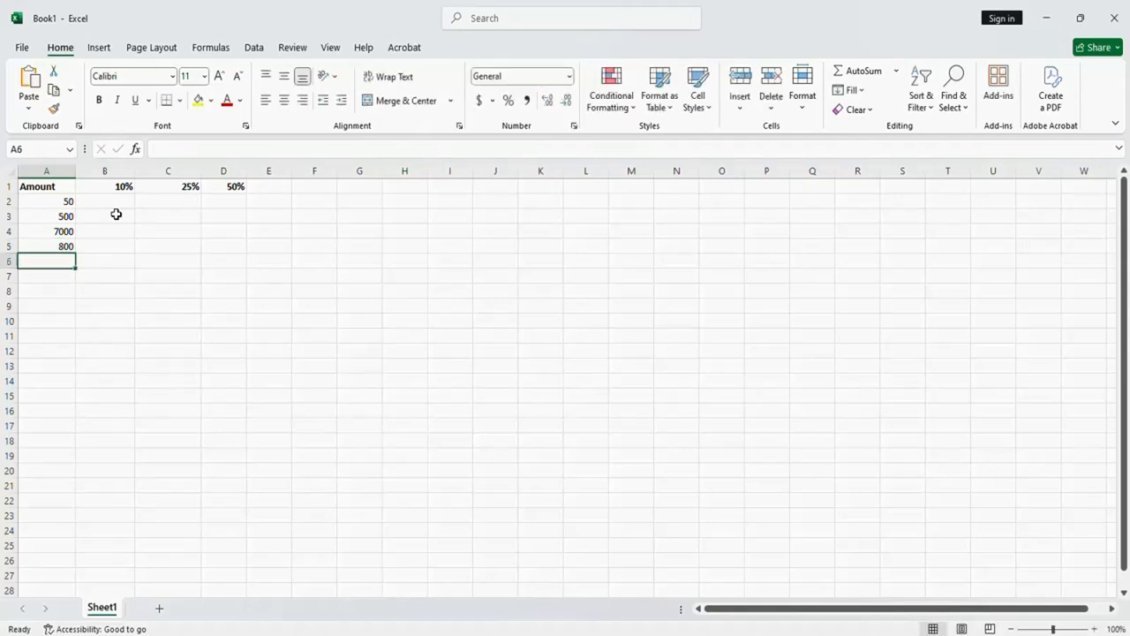
pyautogui.write('60')
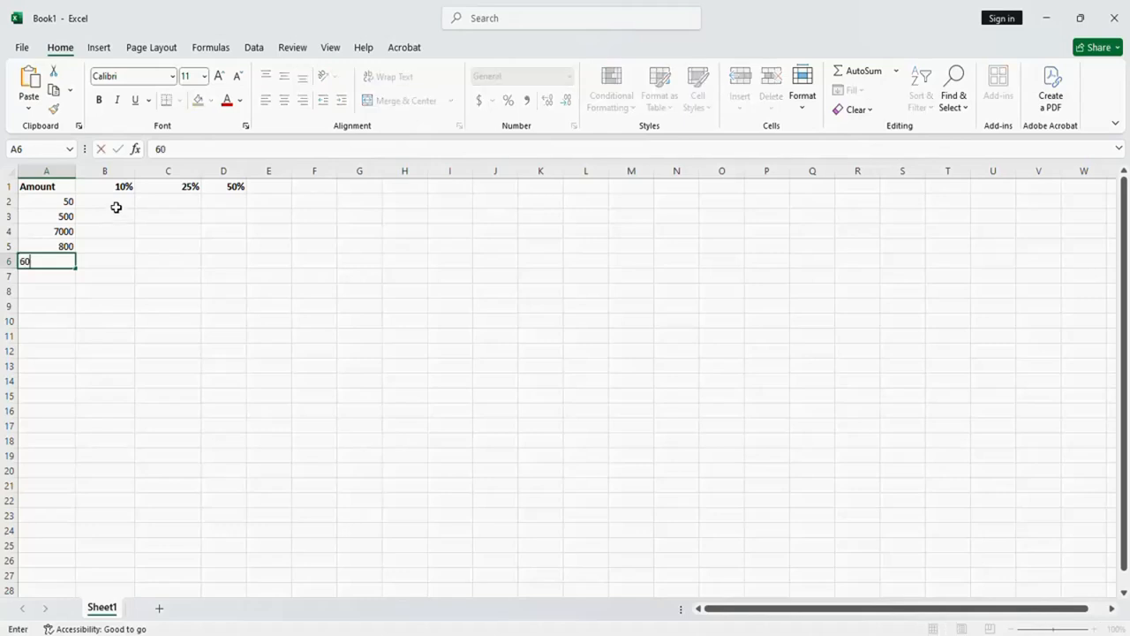
# - Calculate 10% of each amount with the formula =10%*A2 in B2, and fill it down to B6
pyautogui.click(116, 201)
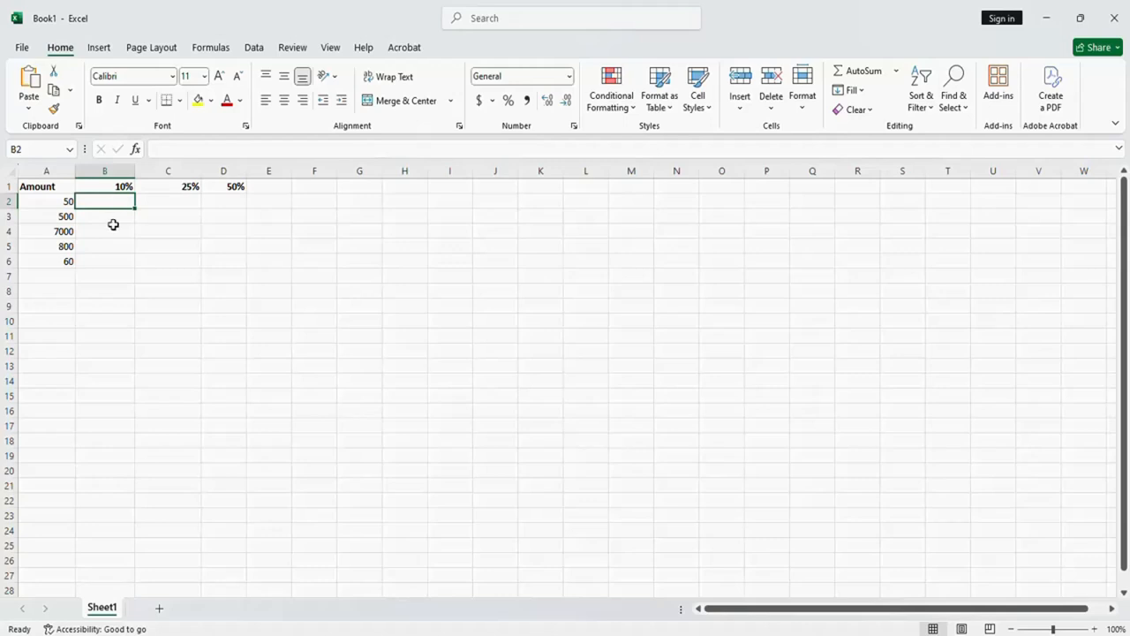
pyautogui.write('=')
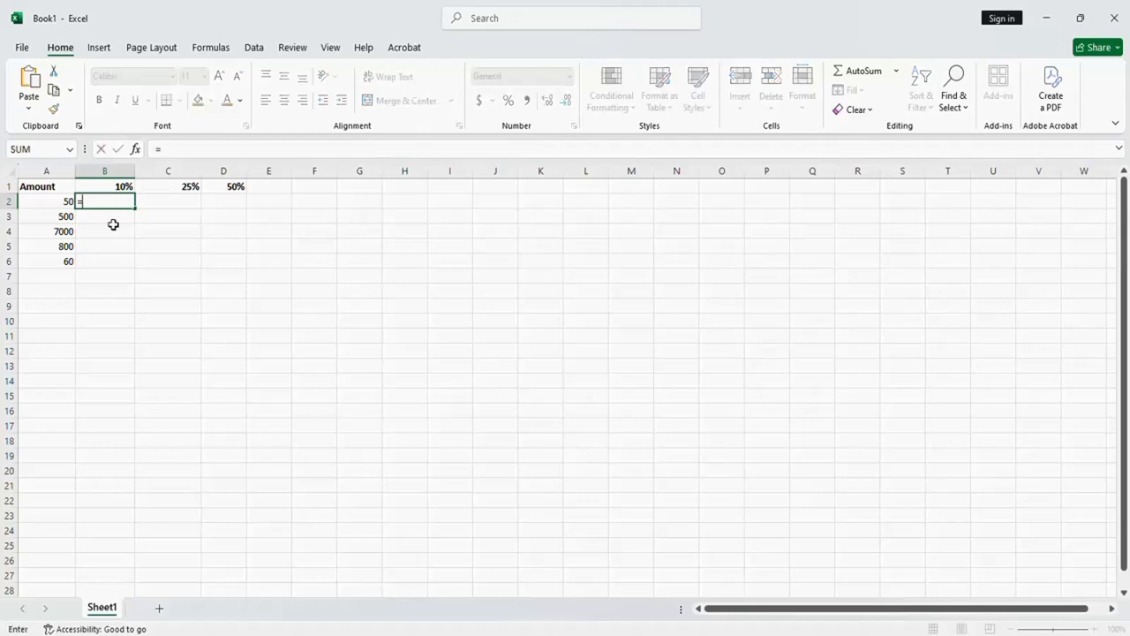
pyautogui.write('10%')
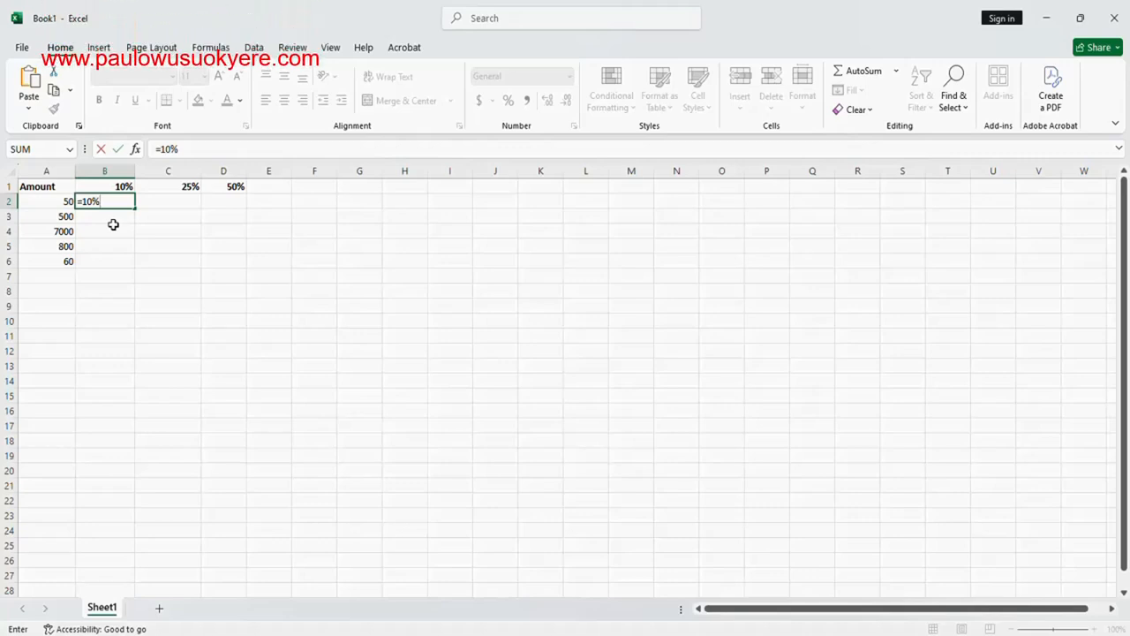
pyautogui.write('*')
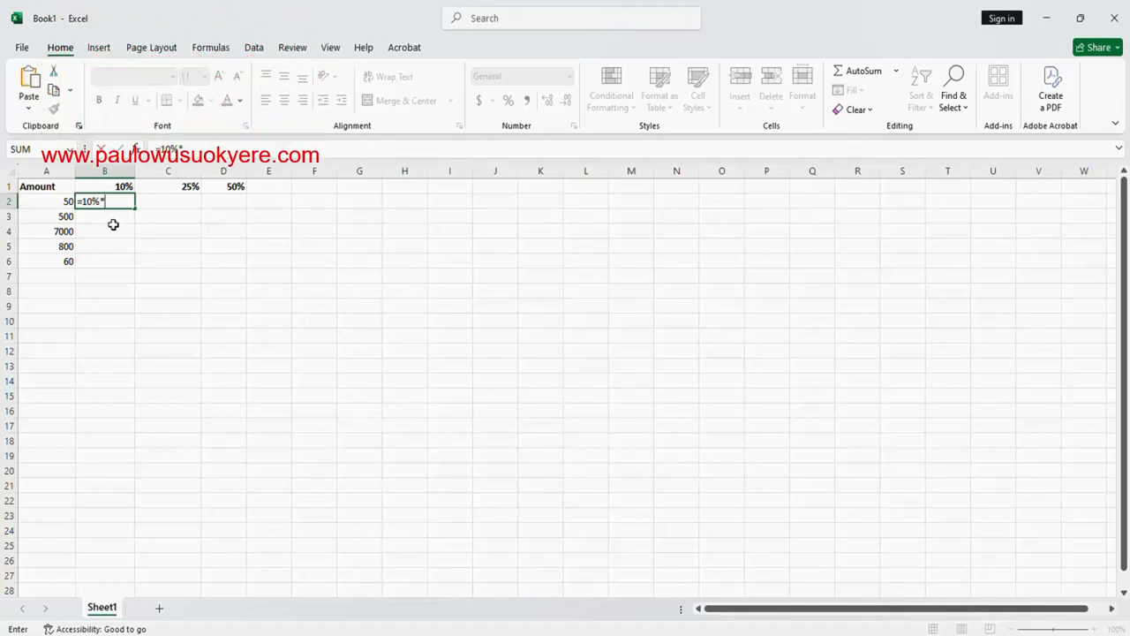
pyautogui.click(51, 203)
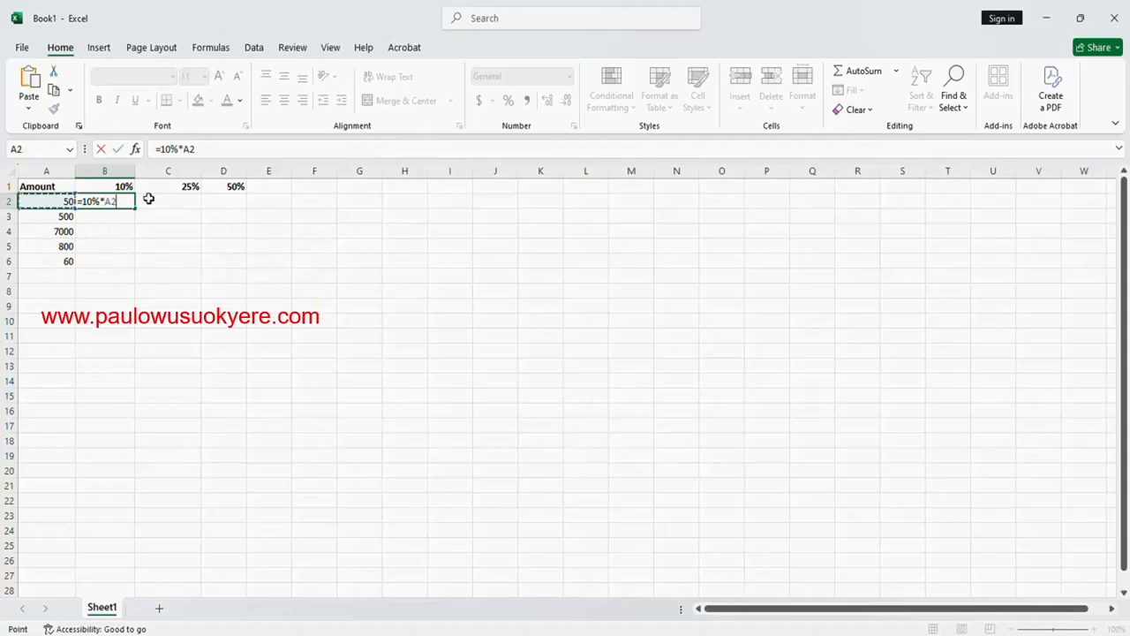
pyautogui.press('Return')
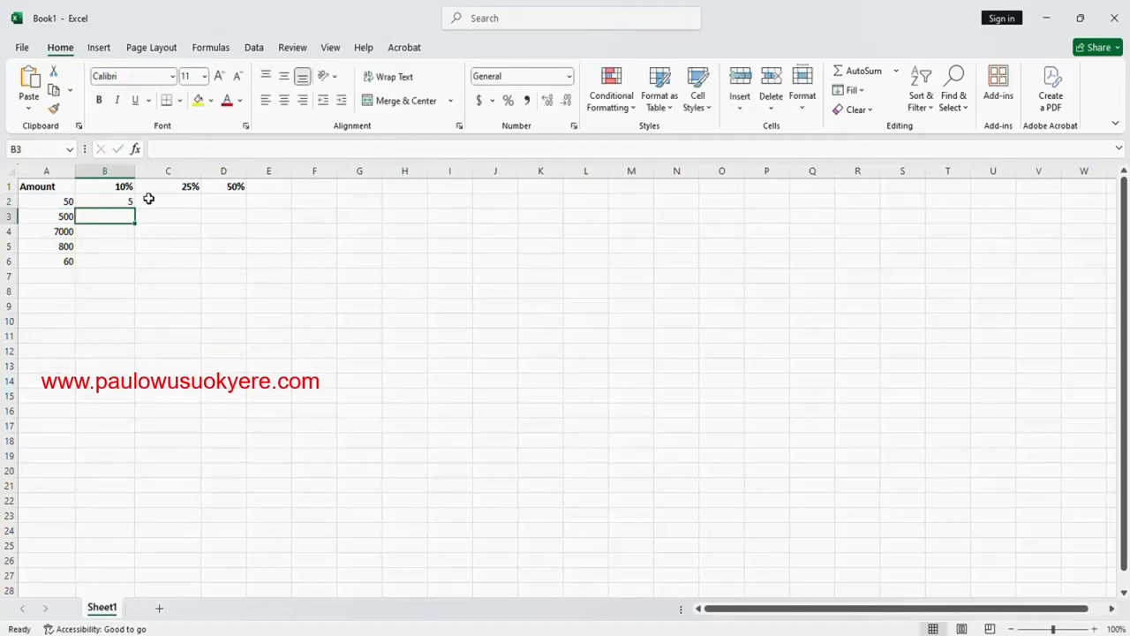
pyautogui.click(123, 202)
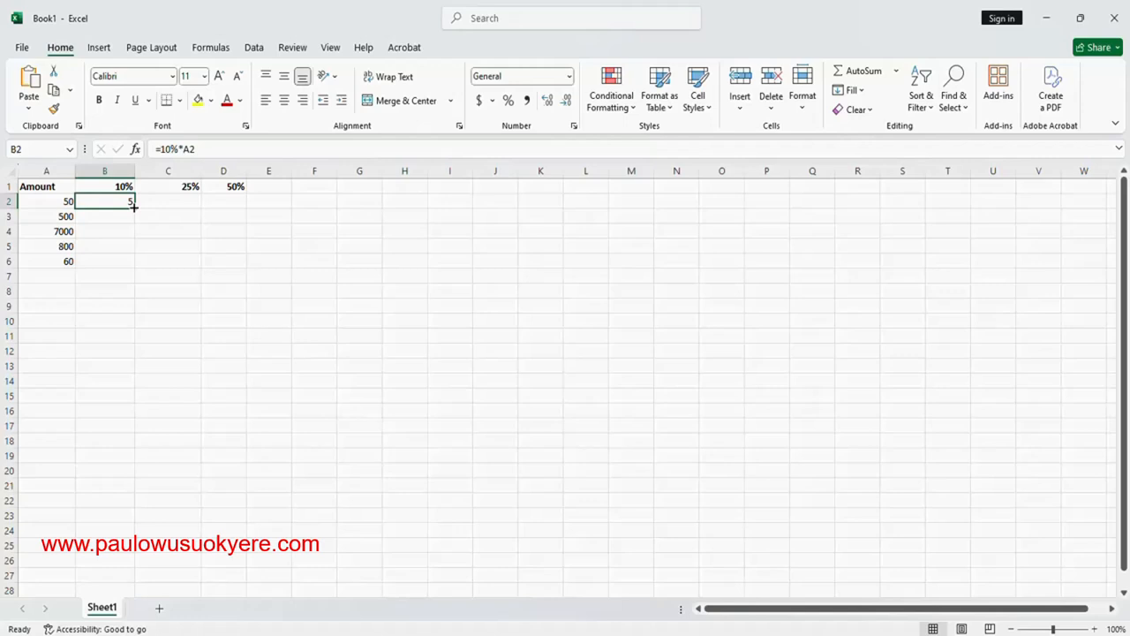
pyautogui.moveTo(134, 207); pyautogui.dragTo(124, 261)
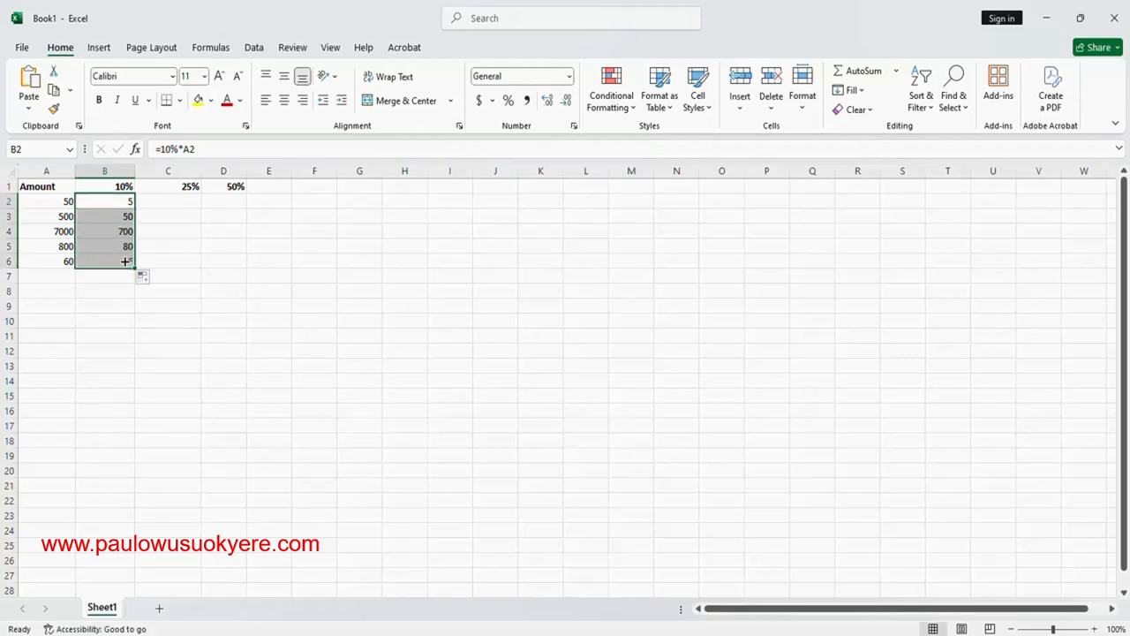
# - Calculate 25% of each amount with the formula =25%*A2 in C2, and fill it down to C6
pyautogui.click(169, 205)
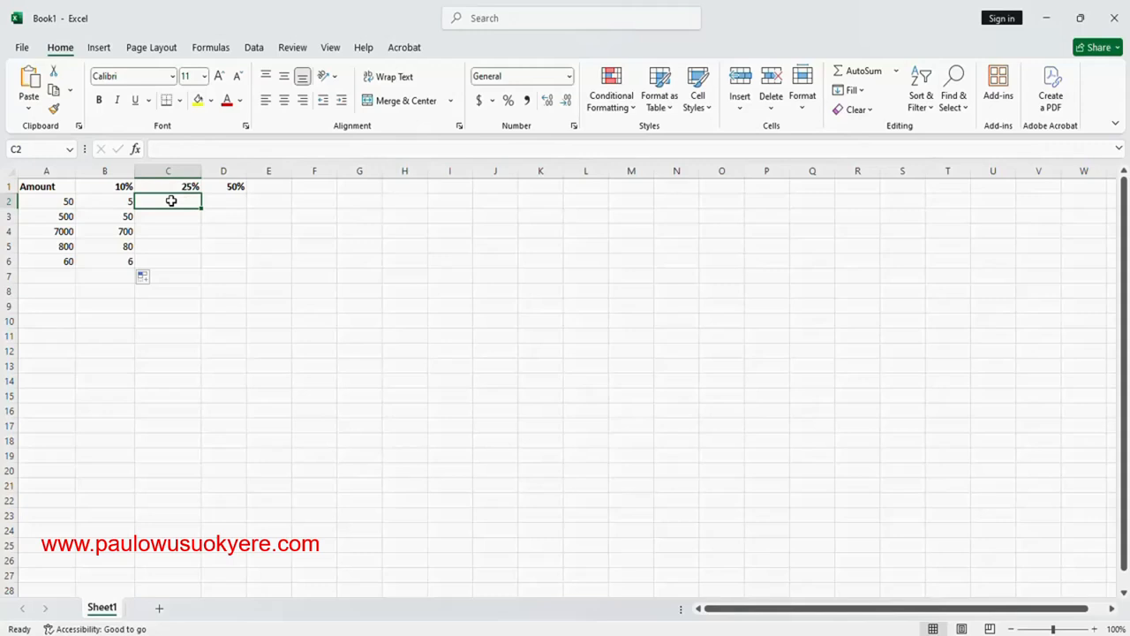
pyautogui.write('=')
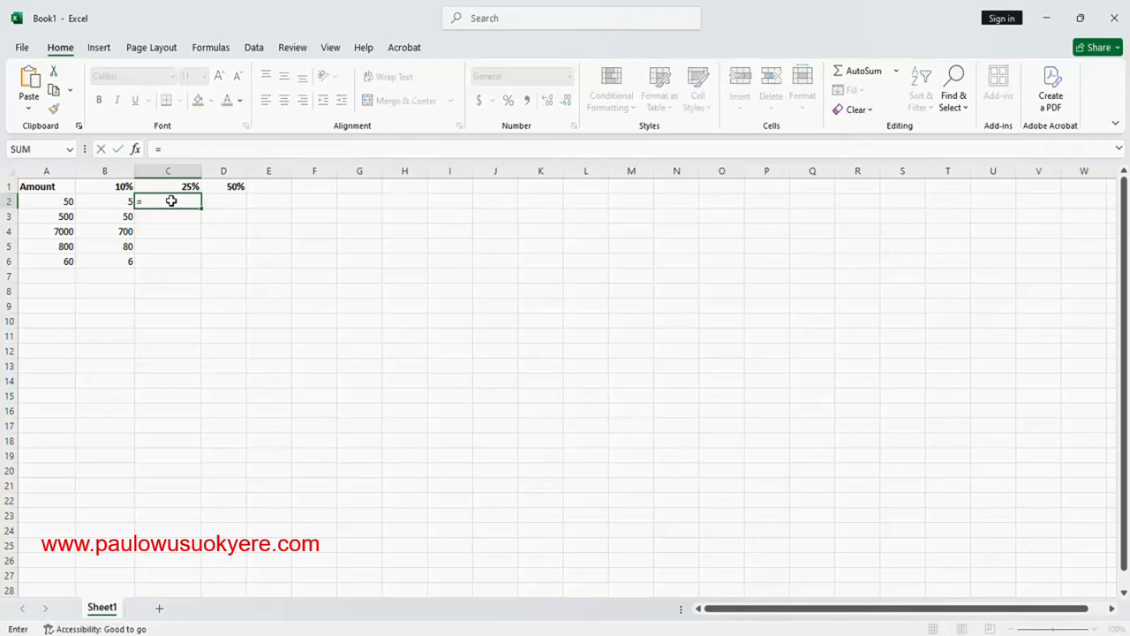
pyautogui.write('25%')
pyautogui.click(66, 204)
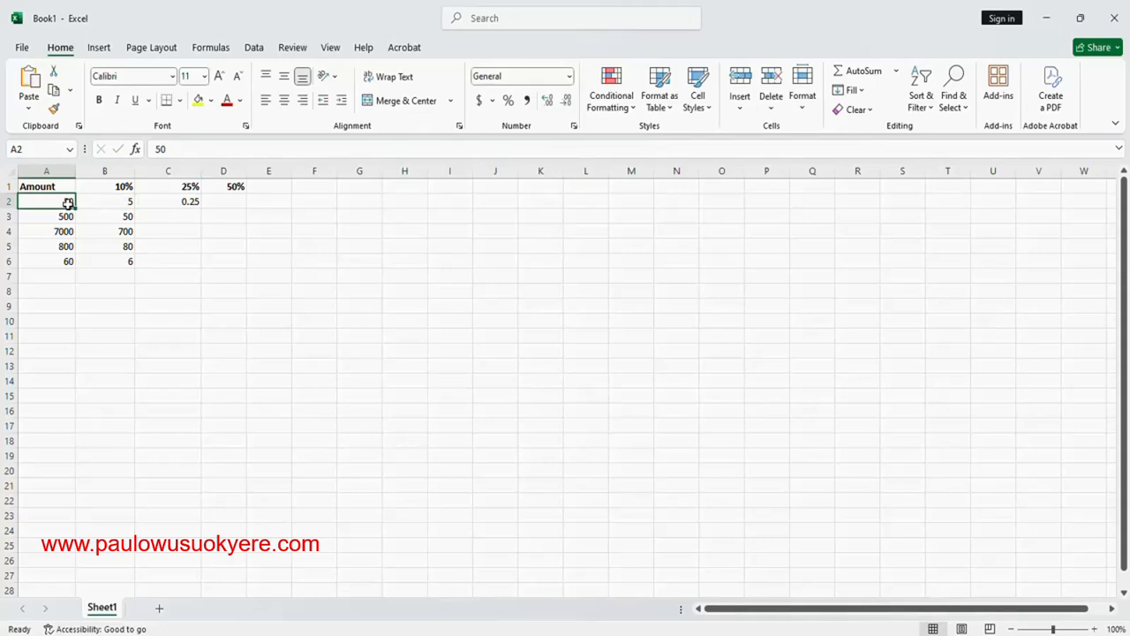
pyautogui.click(182, 205)
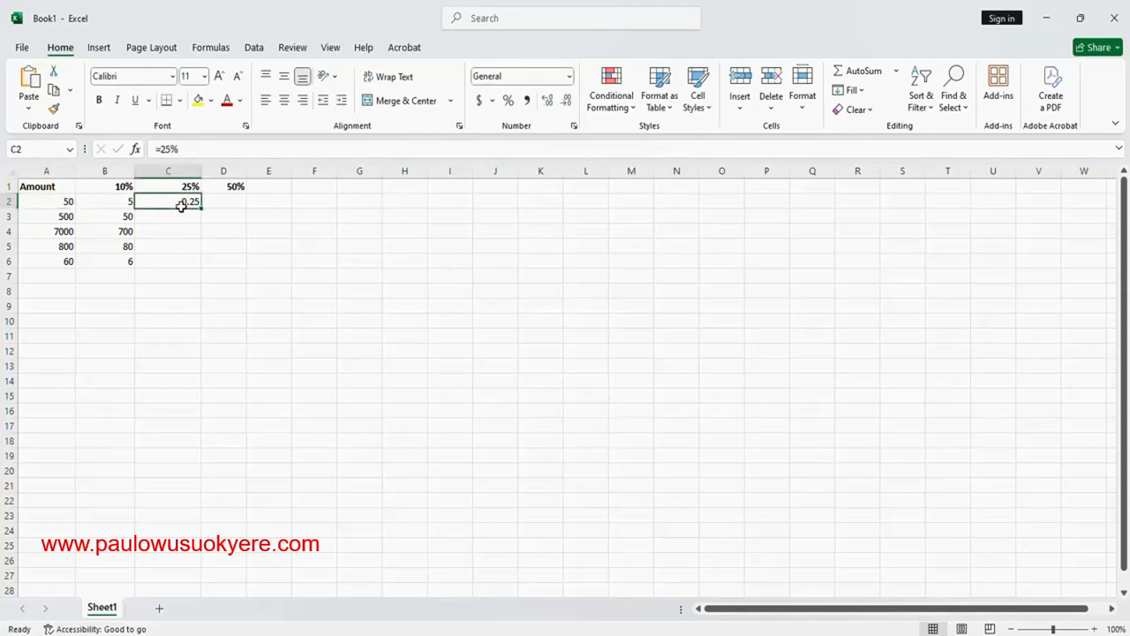
pyautogui.doubleClick(182, 205)
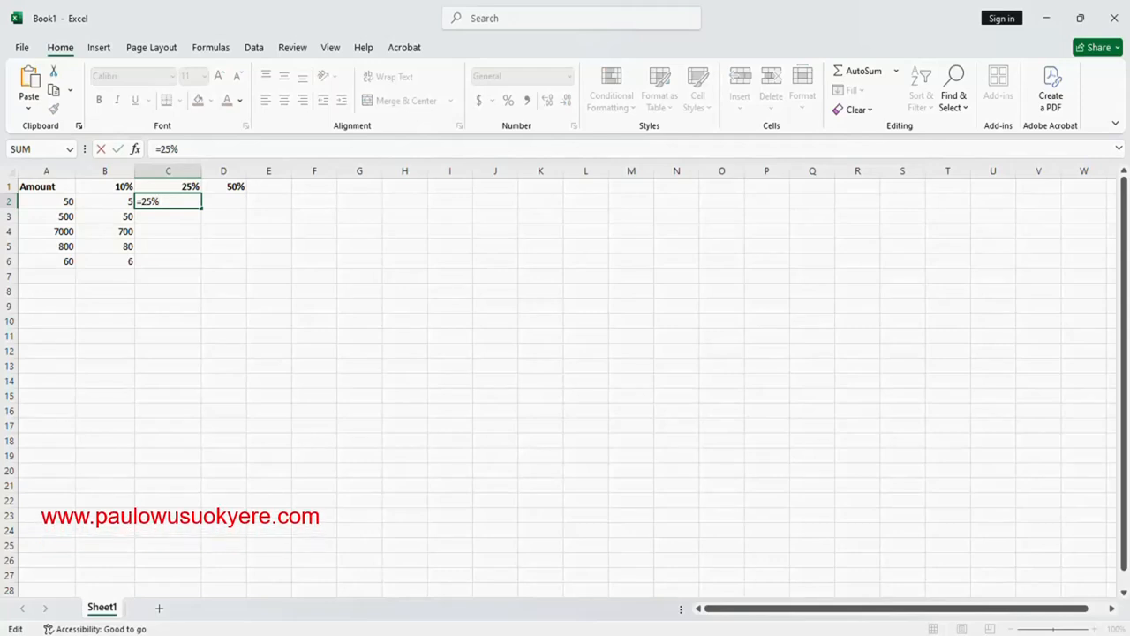
pyautogui.write('*')
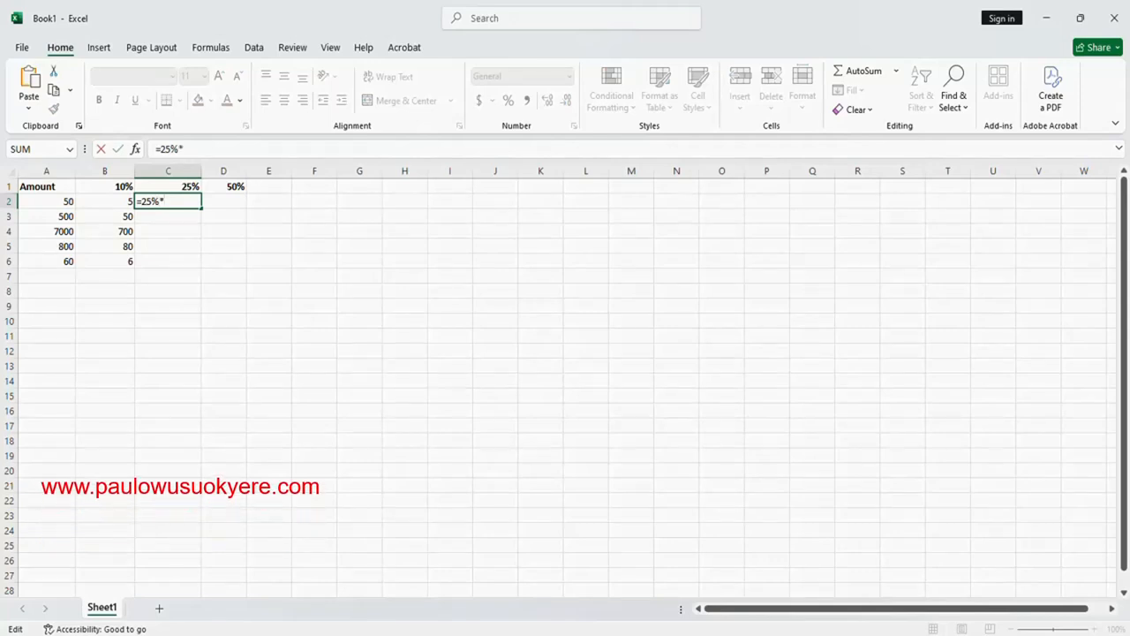
pyautogui.click(56, 203)
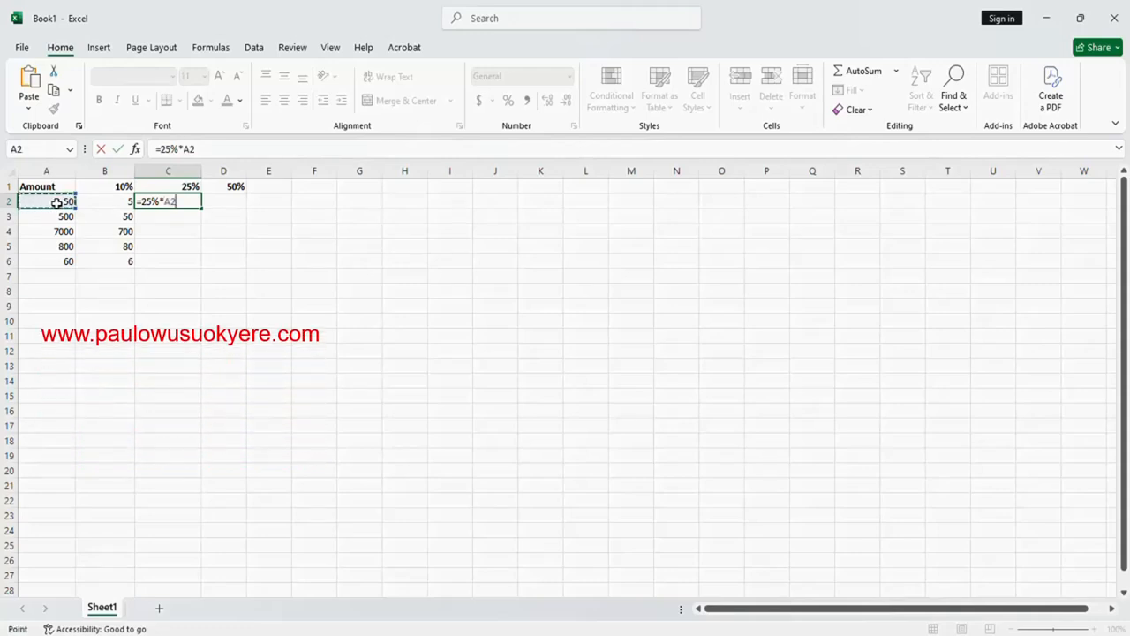
pyautogui.press('Return')
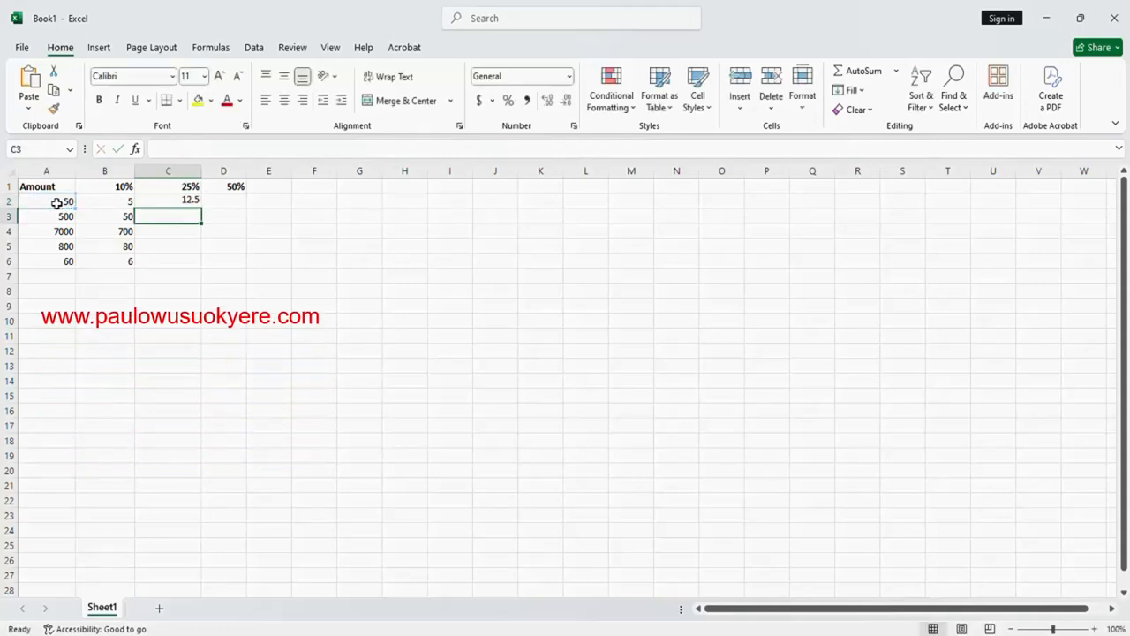
pyautogui.click(158, 200)
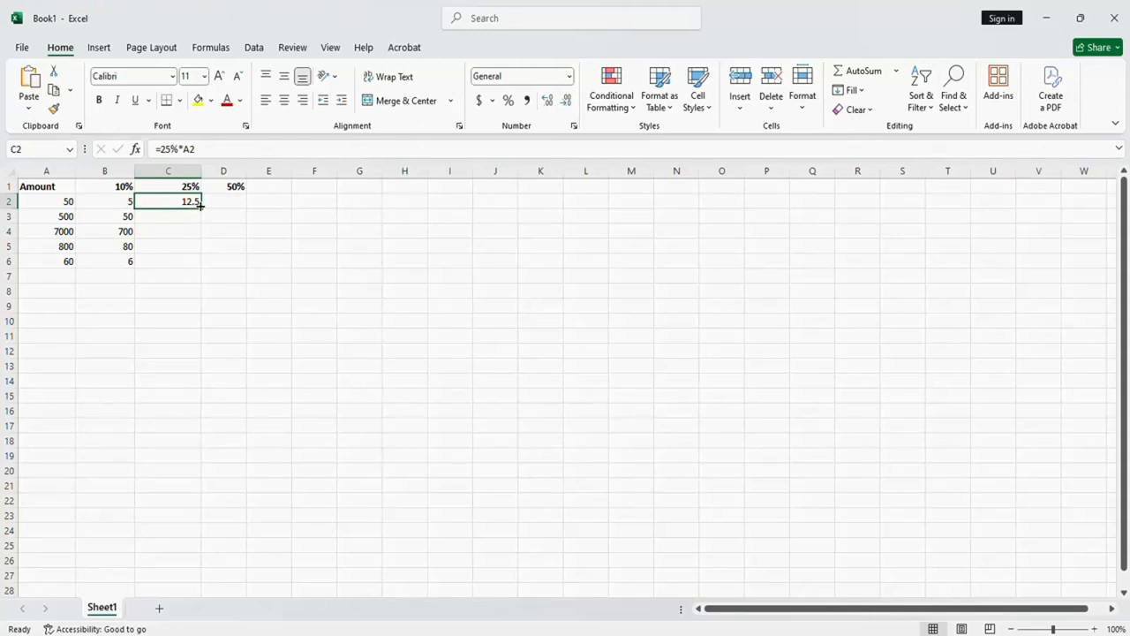
pyautogui.moveTo(200, 205); pyautogui.dragTo(193, 266)
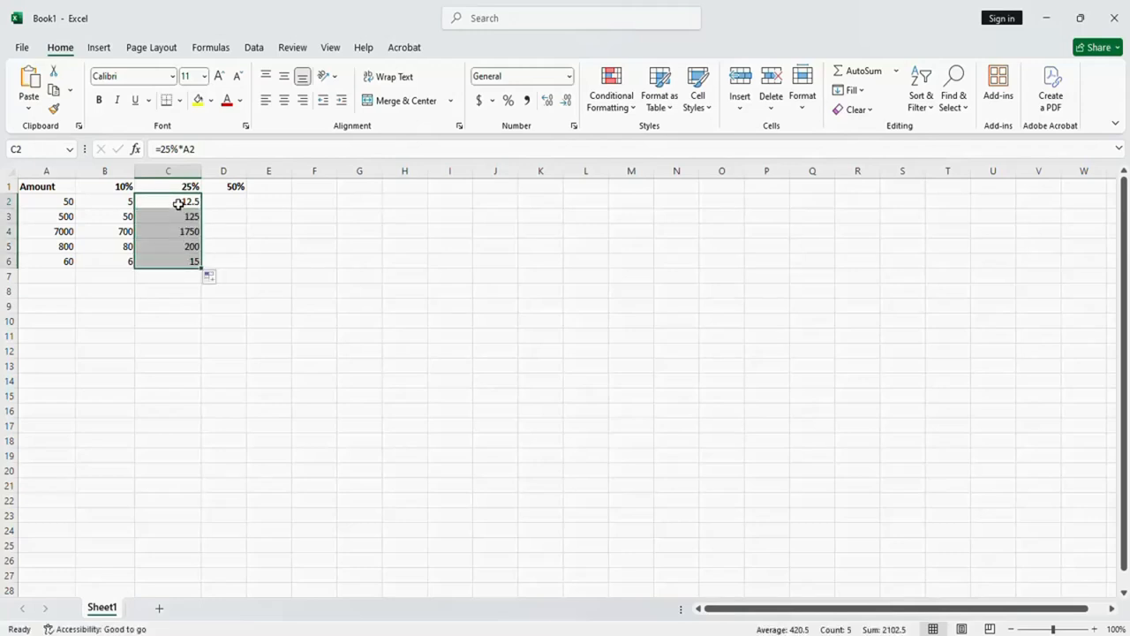
# - Calculate 50% of each amount with the formula =50%*A2 in D2, and fill it down to D6
pyautogui.click(227, 198)
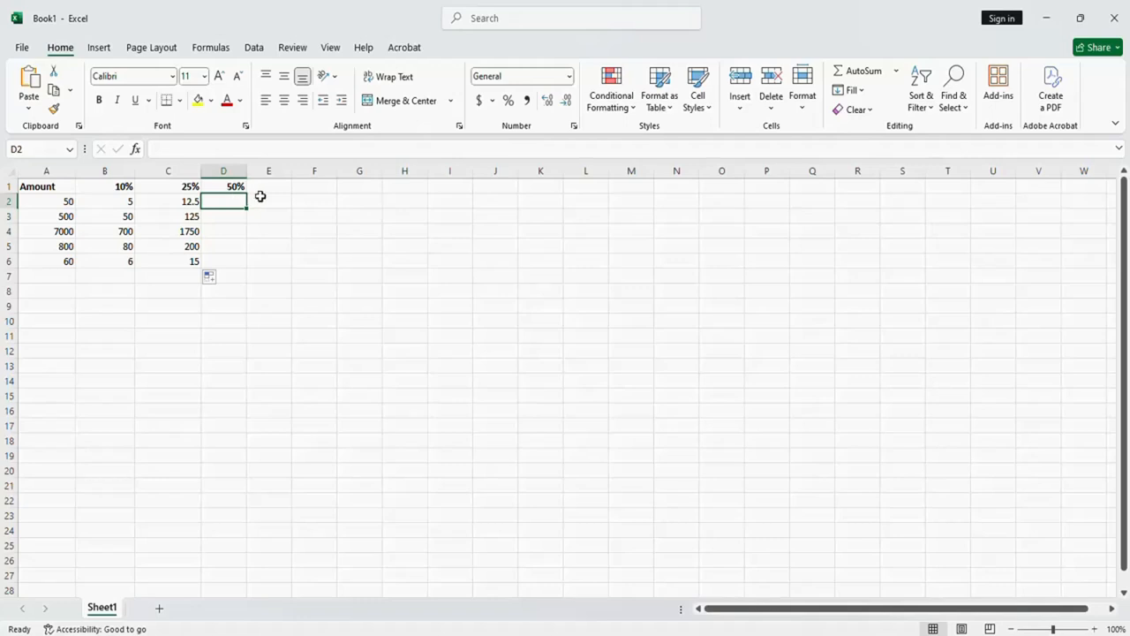
pyautogui.write('=')
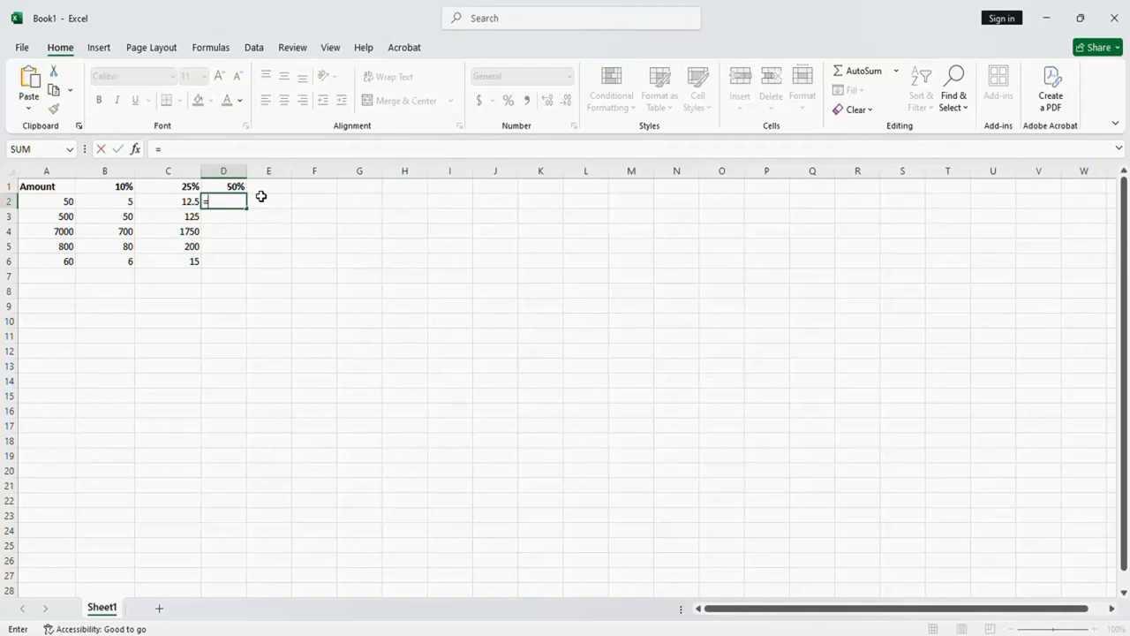
pyautogui.write('50%*')
pyautogui.click(58, 204)
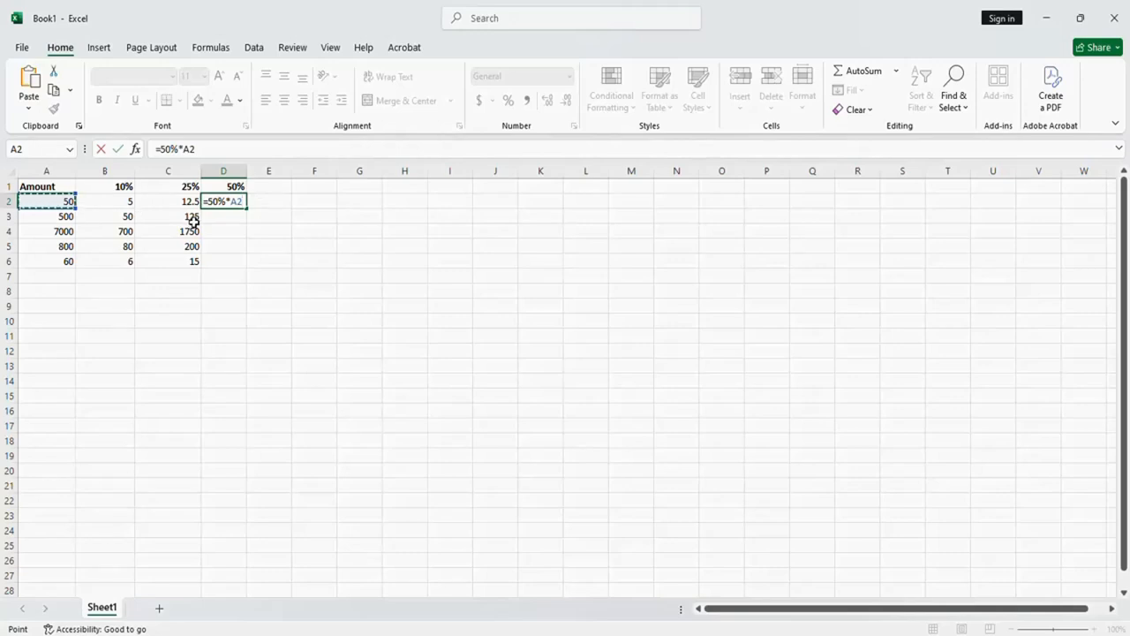
pyautogui.press('Return')
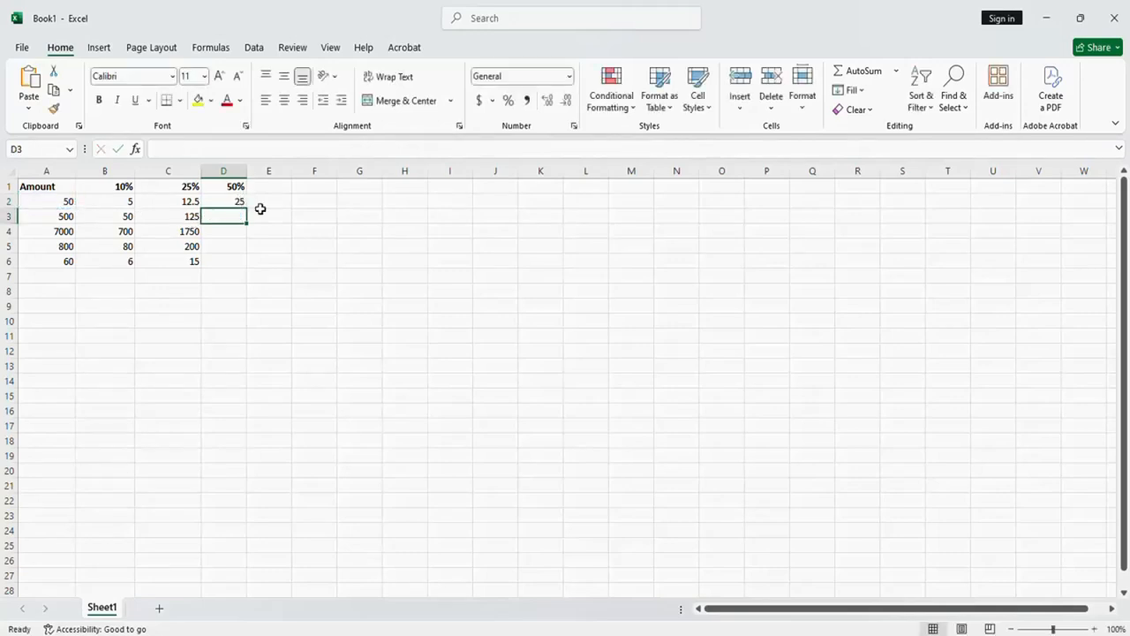
pyautogui.click(223, 202)
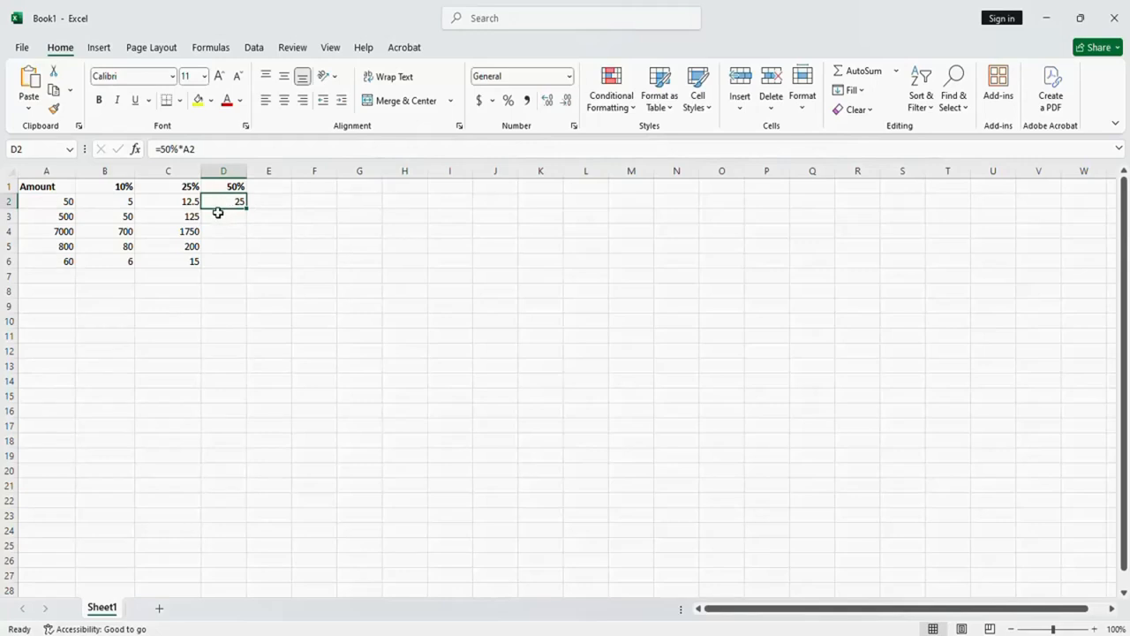
pyautogui.click(36, 189)
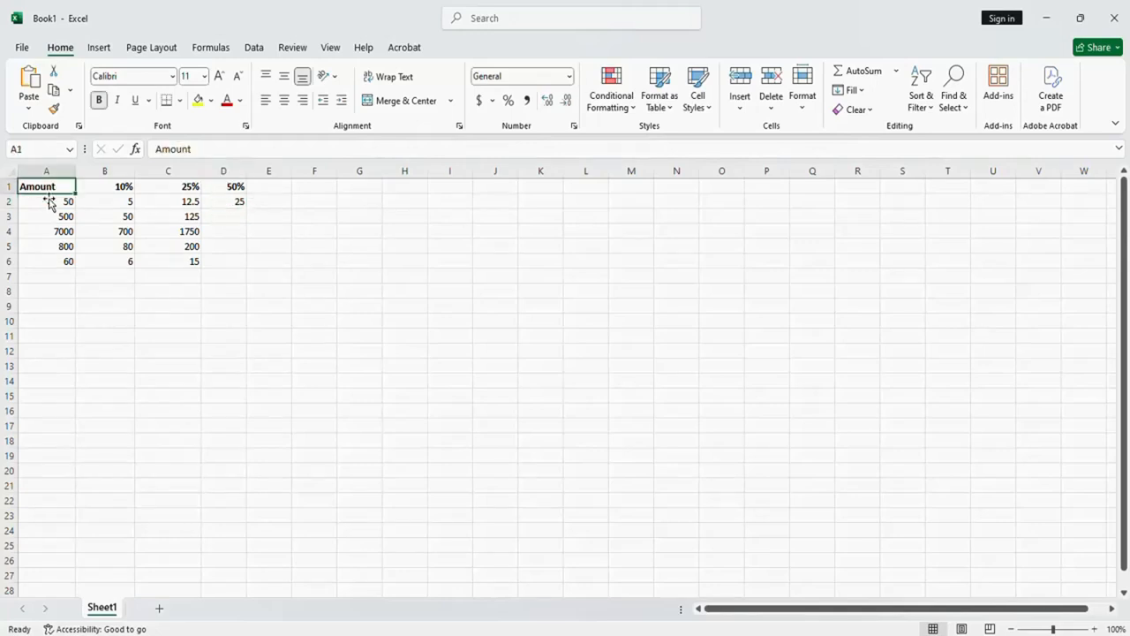
pyautogui.click(226, 204)
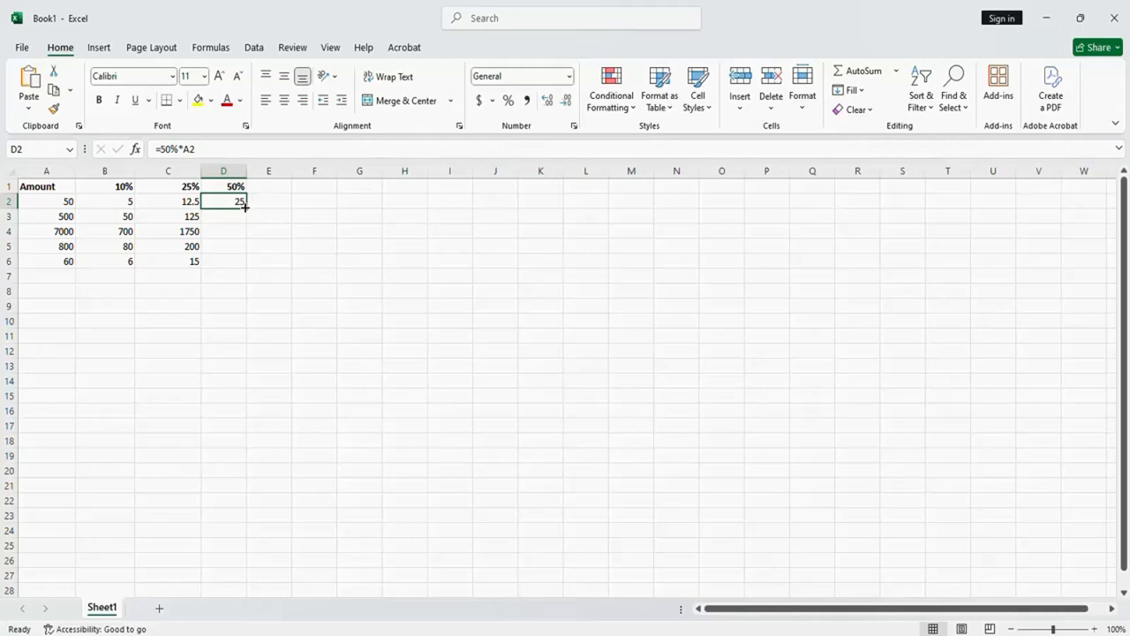
pyautogui.moveTo(245, 207); pyautogui.dragTo(240, 258)
pyautogui.click(251, 216)
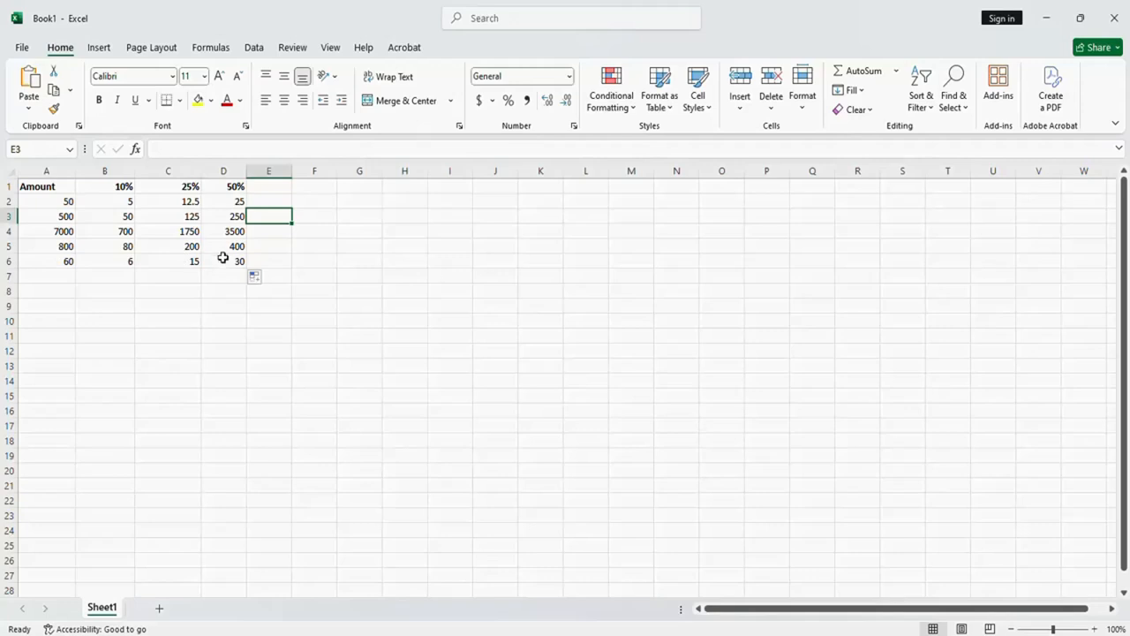
# - Apply bold formatting to the empty header cell E1
pyautogui.click(280, 190)
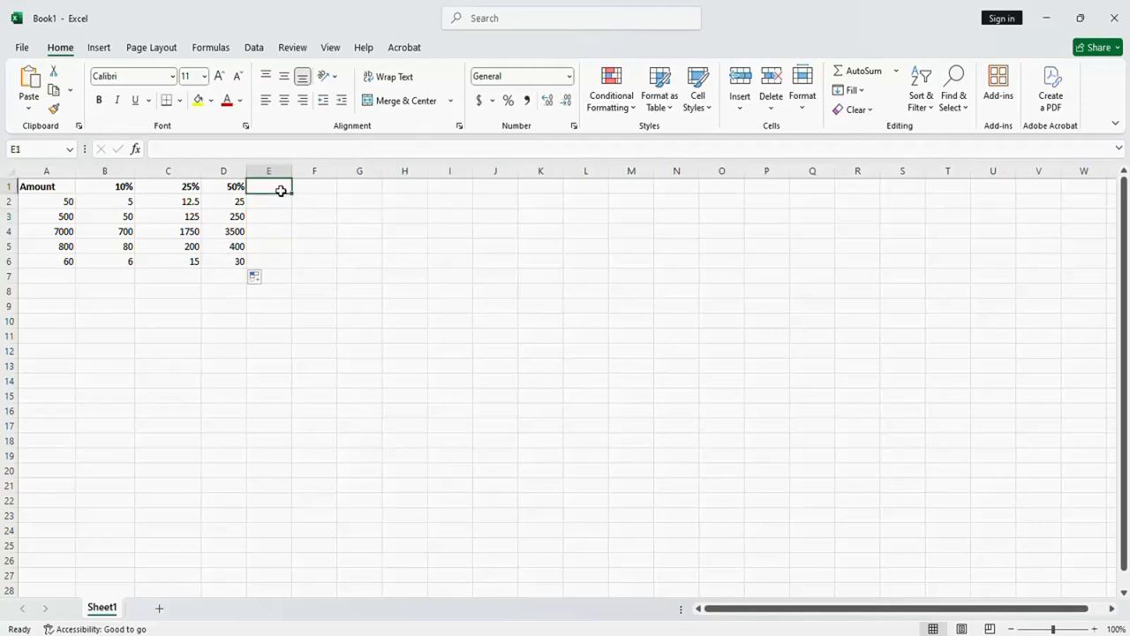
pyautogui.hotkey('ctrl', 'b')
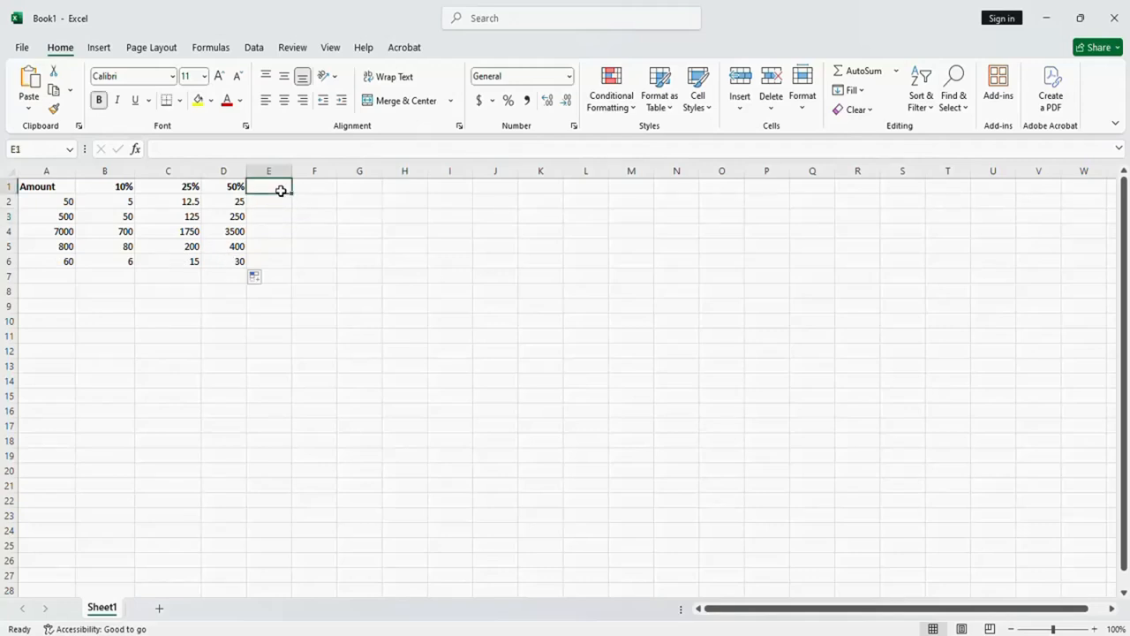